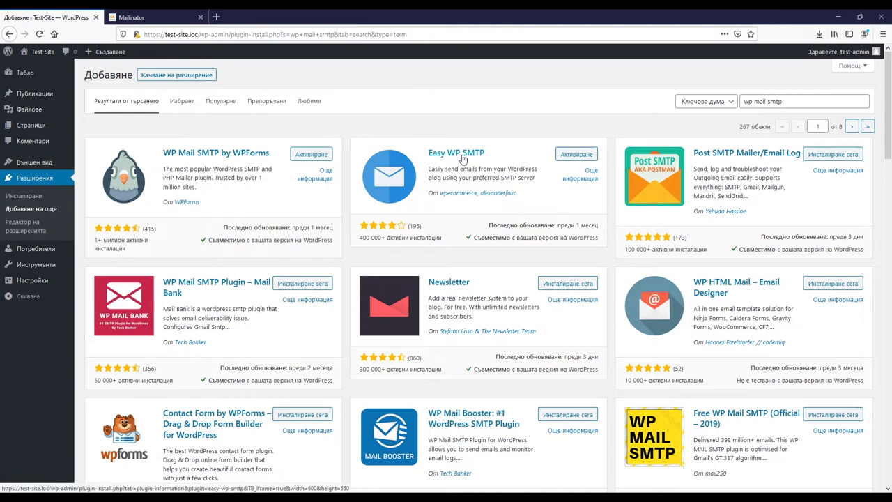
Activate the Easy WP SMTP plugin and open its Settings > Easy WP SMTP page.
{"action": "left_click", "coordinate": [577, 155]}
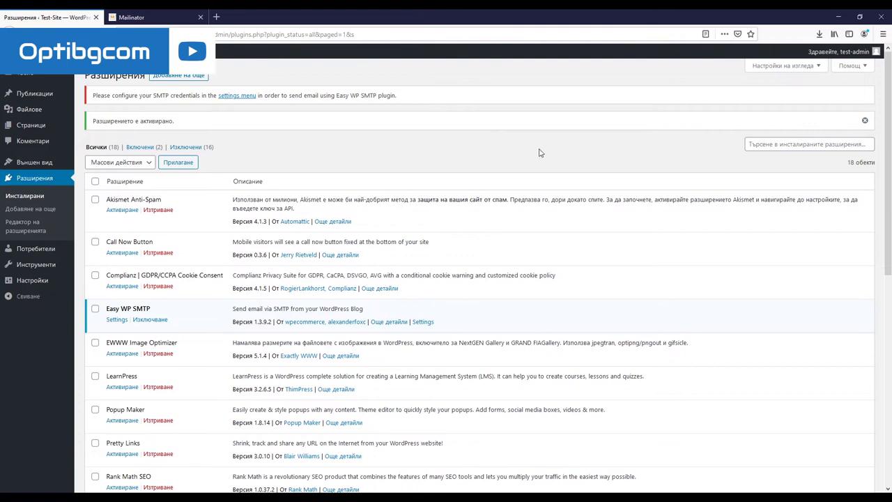
{"action": "mouse_move", "coordinate": [49, 281]}
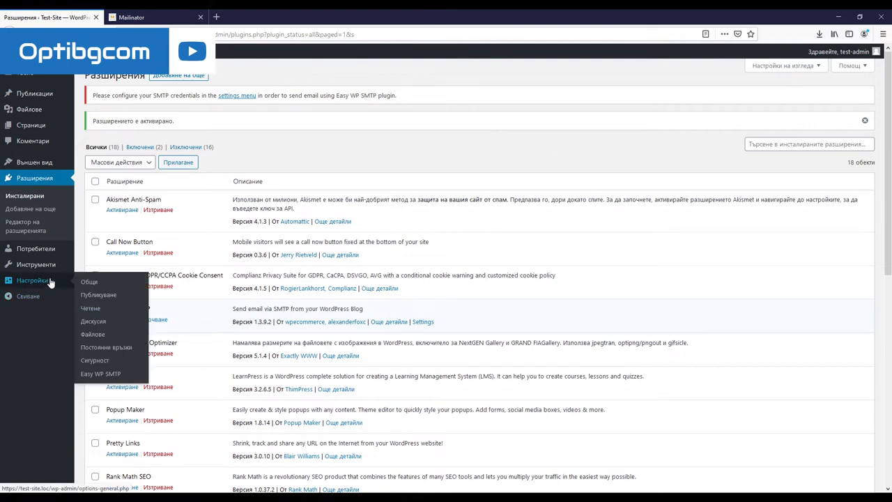
{"action": "left_click", "coordinate": [98, 377]}
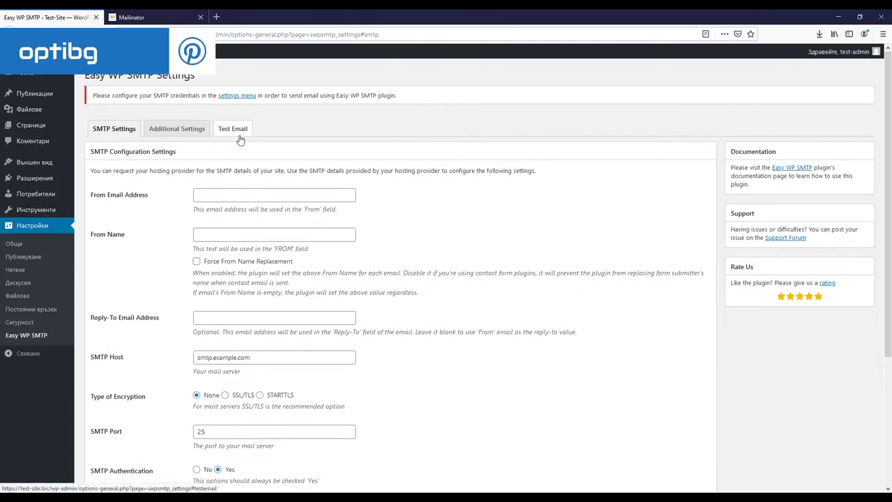
Enter the company's sender e-mail address and set the From Name to Optibg.
{"action": "left_click", "coordinate": [214, 196]}
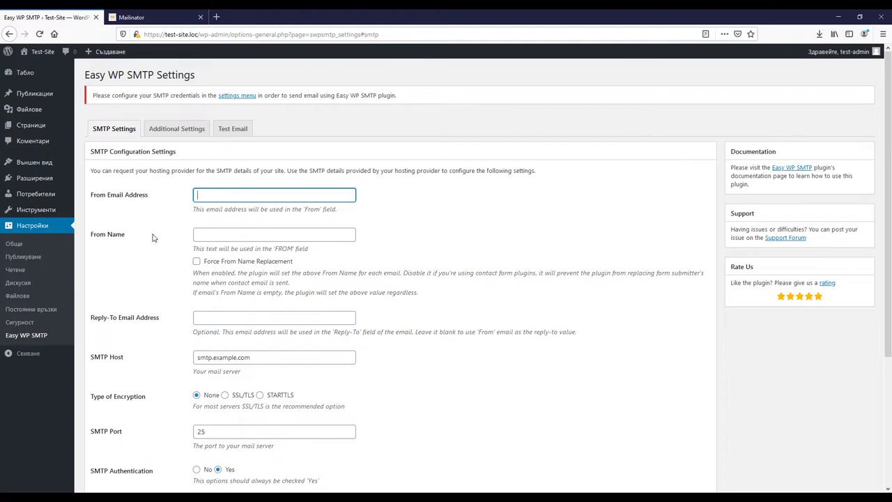
{"action": "left_click", "coordinate": [211, 237]}
{"action": "type", "text": "Optibg"}
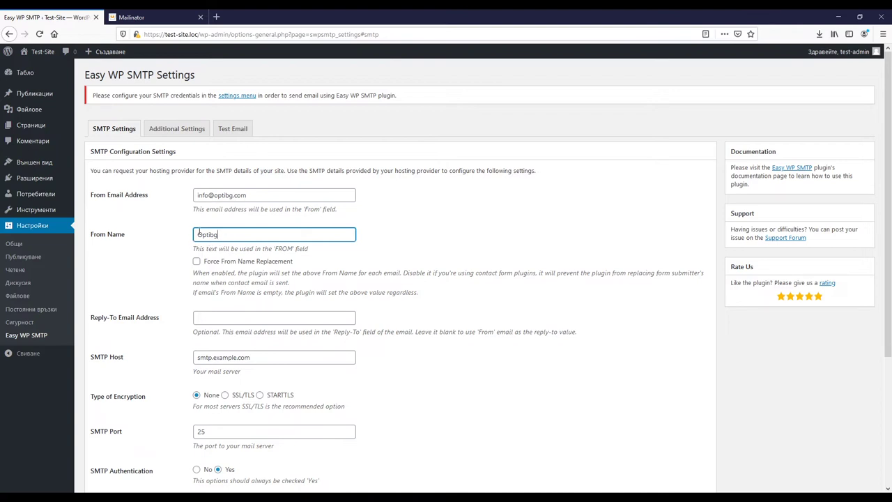
Change the SMTP host to smtp.gmail.com, choose SSL/TLS encryption, and select port 25 for replacement.
{"action": "left_click", "coordinate": [214, 315]}
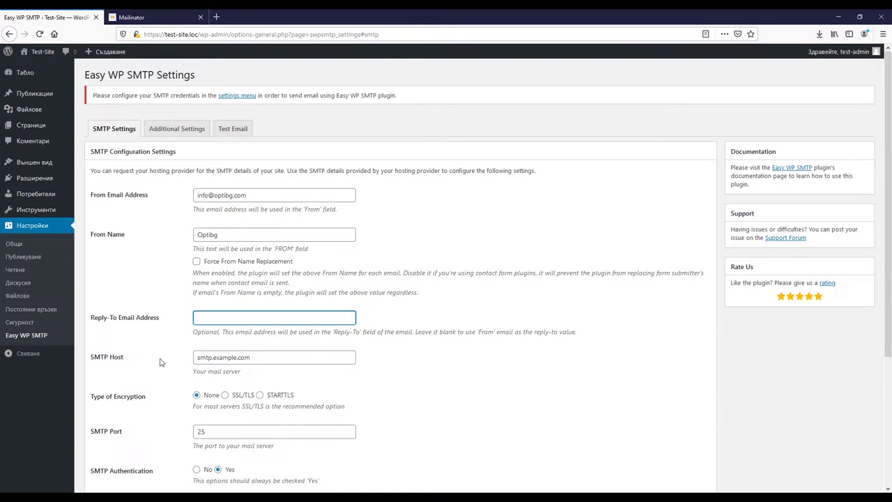
{"action": "left_click", "coordinate": [242, 358]}
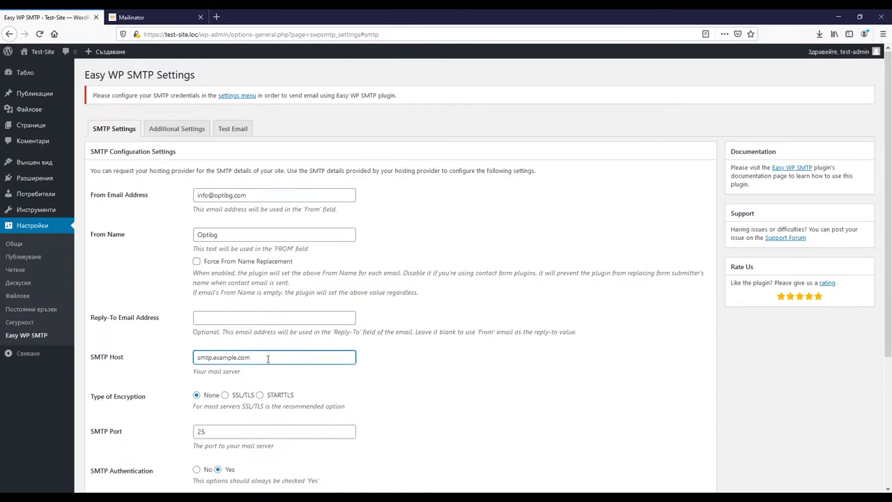
{"action": "left_click_drag", "start_coordinate": [269, 360], "coordinate": [160, 356]}
{"action": "key", "text": "BackSpace"}
{"action": "type", "text": "smtp.gmail.com"}
{"action": "left_click", "coordinate": [224, 395]}
{"action": "left_click_drag", "start_coordinate": [216, 431], "coordinate": [165, 421]}
Set the port to 465 and enter the Gmail SMTP username and password.
{"action": "type", "text": "465"}
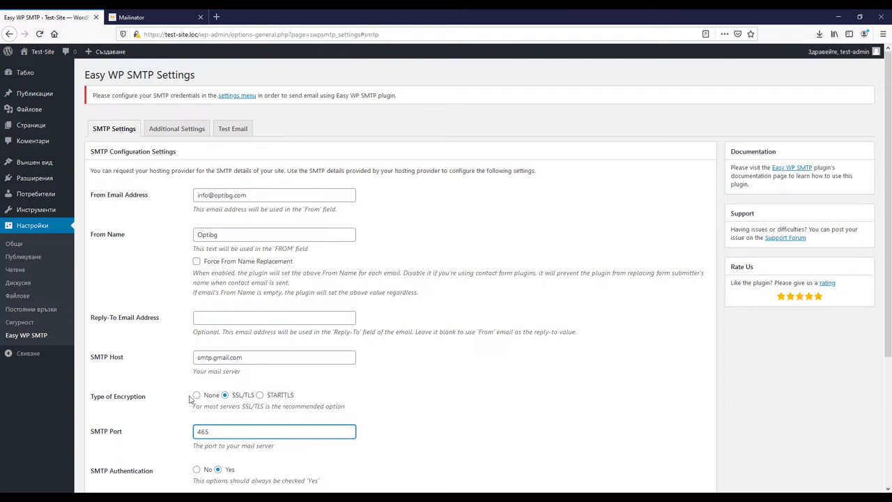
{"action": "scroll", "coordinate": [180, 404], "scroll_direction": "down", "scroll_amount": 3}
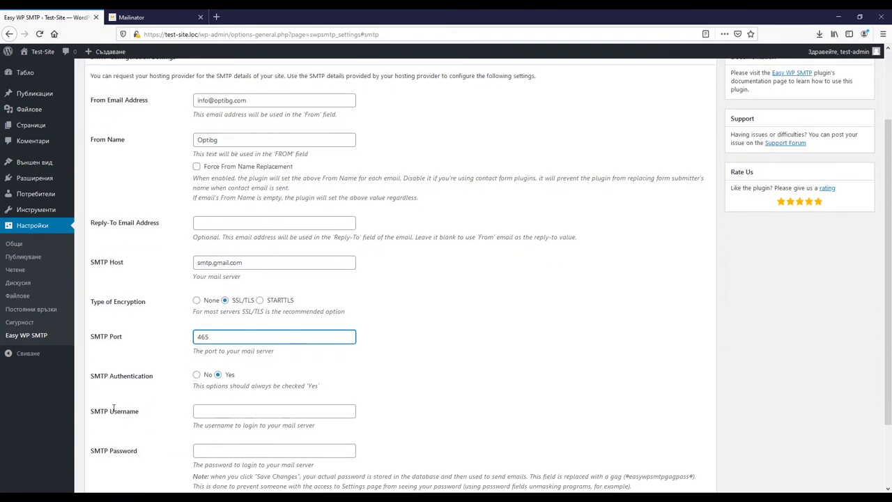
{"action": "left_click", "coordinate": [221, 411]}
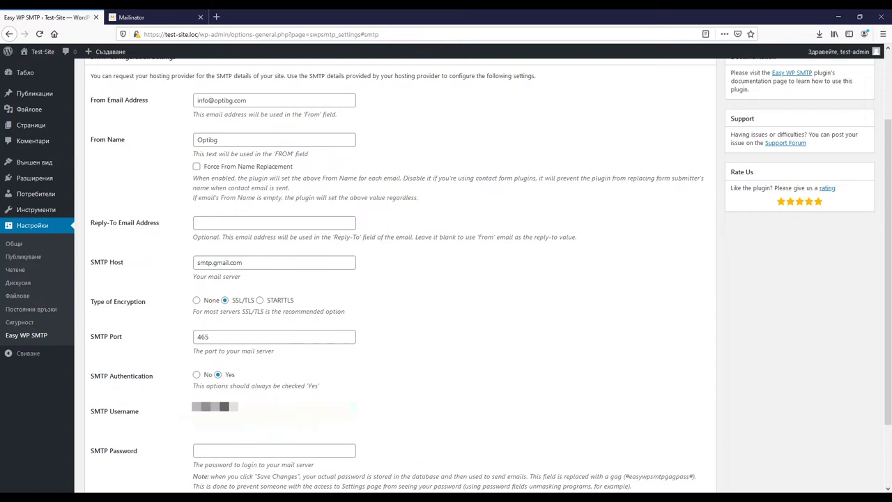
{"action": "left_click", "coordinate": [215, 454]}
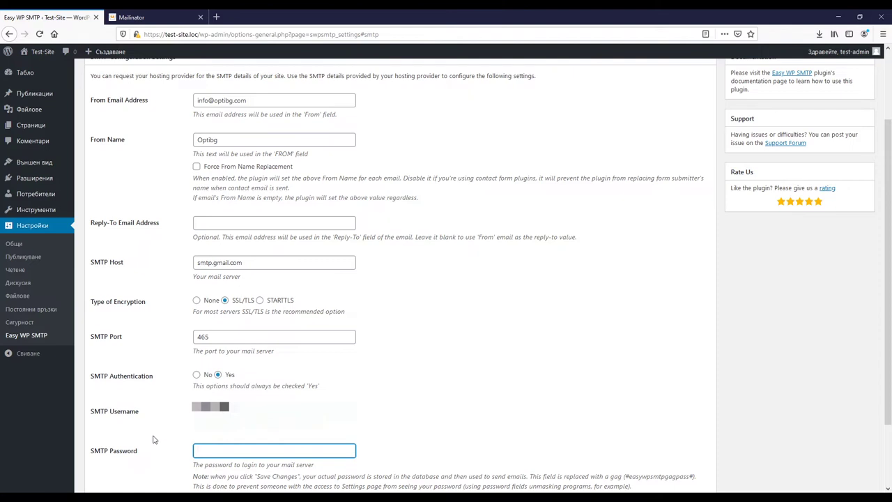
{"action": "type", "text": "•••••••••"}
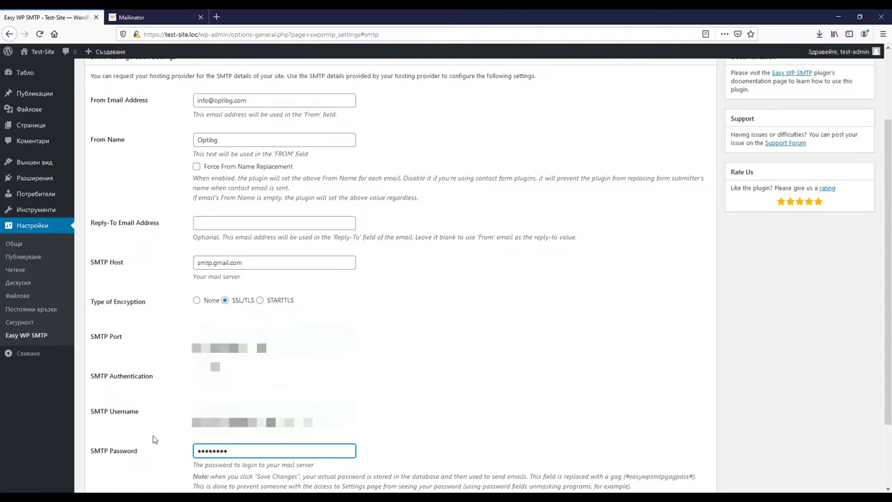
Save the Easy WP SMTP settings and bring up the Test Email form.
{"action": "scroll", "coordinate": [425, 381], "scroll_direction": "down", "scroll_amount": 3}
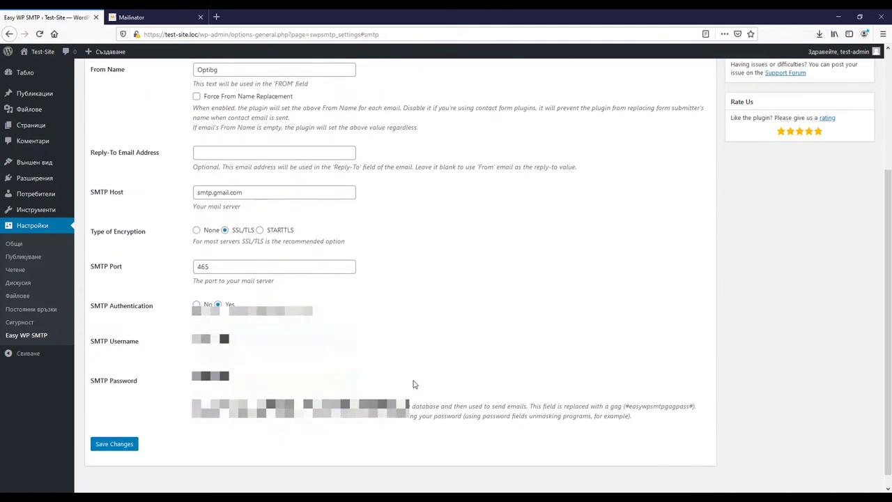
{"action": "left_click", "coordinate": [120, 432]}
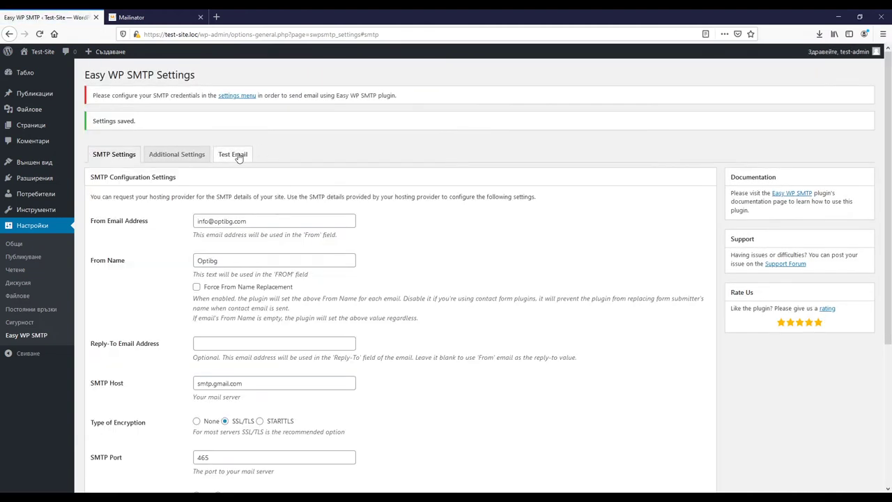
{"action": "left_click", "coordinate": [232, 156]}
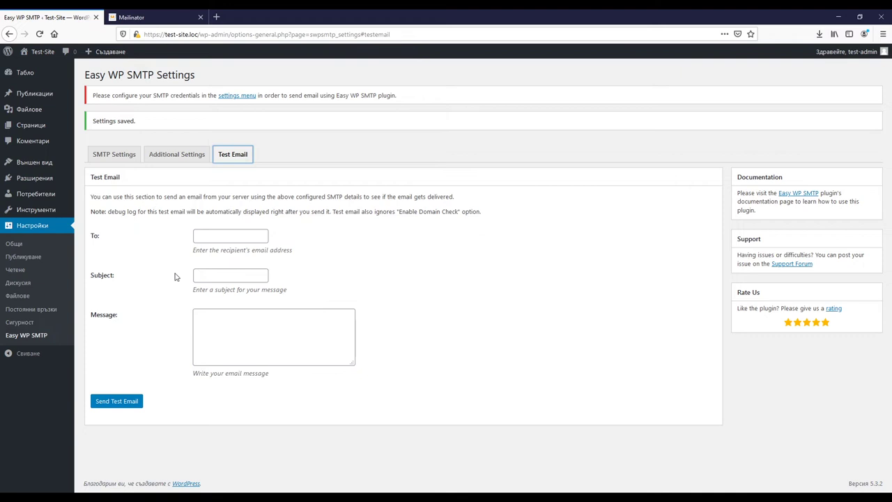
Switch to the Mailinator homepage in the other browser tab.
{"action": "left_click", "coordinate": [169, 14]}
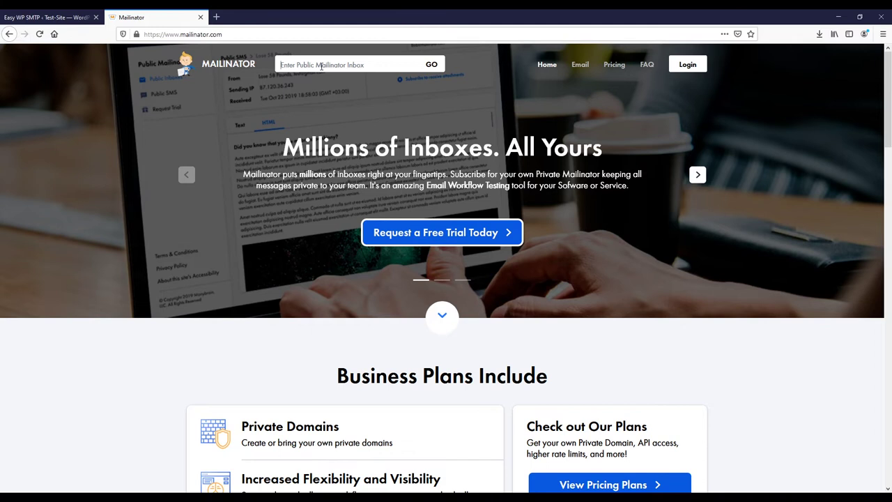
Open the pasted test inbox name as a Mailinator public inbox.
{"action": "left_click", "coordinate": [322, 66]}
{"action": "key", "text": "Return"}
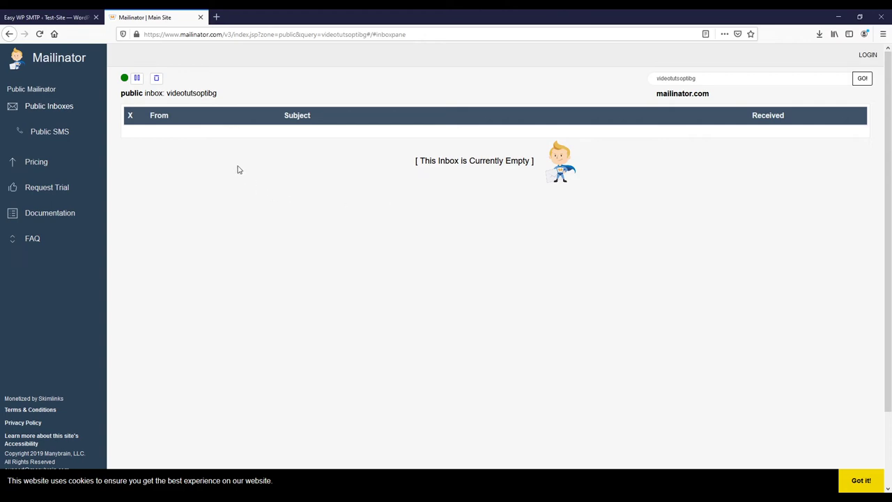
Paste the Mailinator inbox address as the WordPress test email recipient.
{"action": "left_click", "coordinate": [43, 17]}
{"action": "left_click", "coordinate": [224, 235]}
{"action": "key", "text": "ctrl+v"}
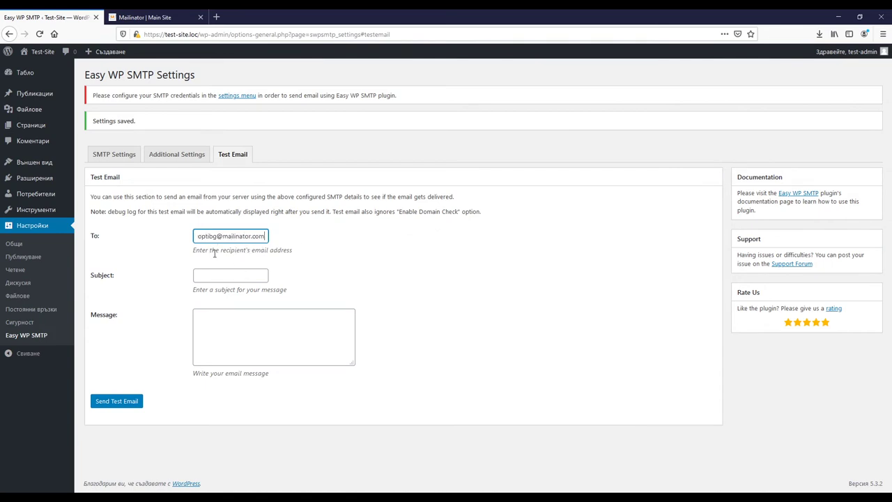
Send a test email with subject 'Тестови имейл №1' and body 'Тест Тест Тест!', then view the debug log.
{"action": "left_click", "coordinate": [211, 277]}
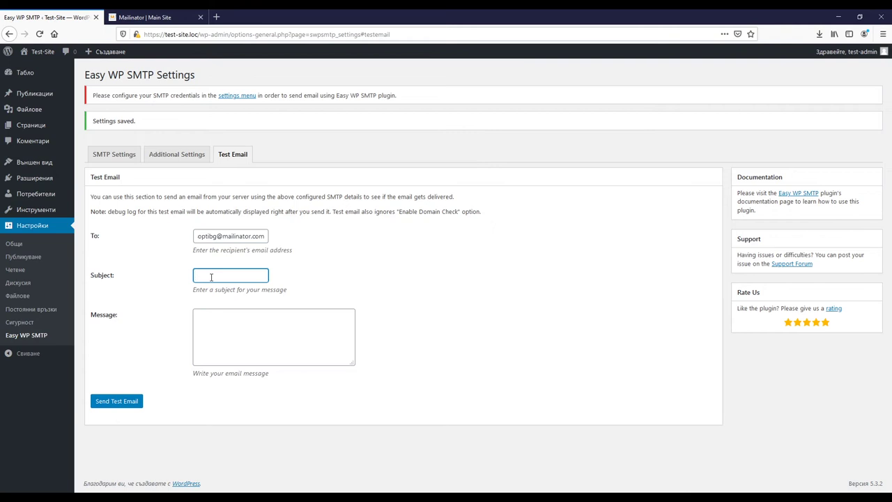
{"action": "type", "text": "Тестови имейл №1"}
{"action": "left_click", "coordinate": [225, 337]}
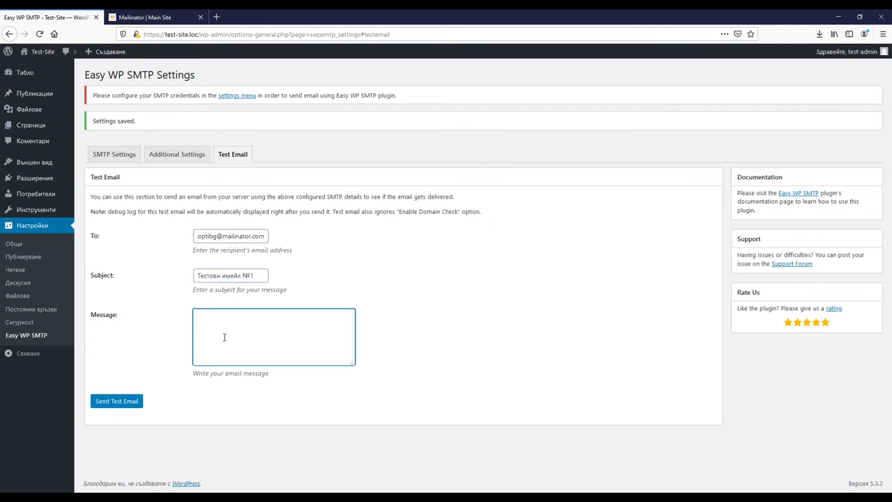
{"action": "type", "text": "Тест Тест Тест!"}
{"action": "left_click", "coordinate": [123, 404]}
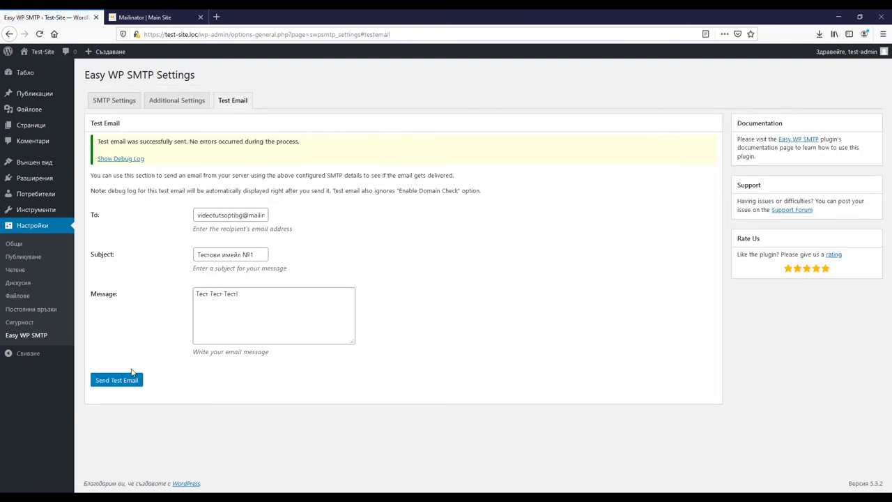
{"action": "left_click", "coordinate": [126, 159]}
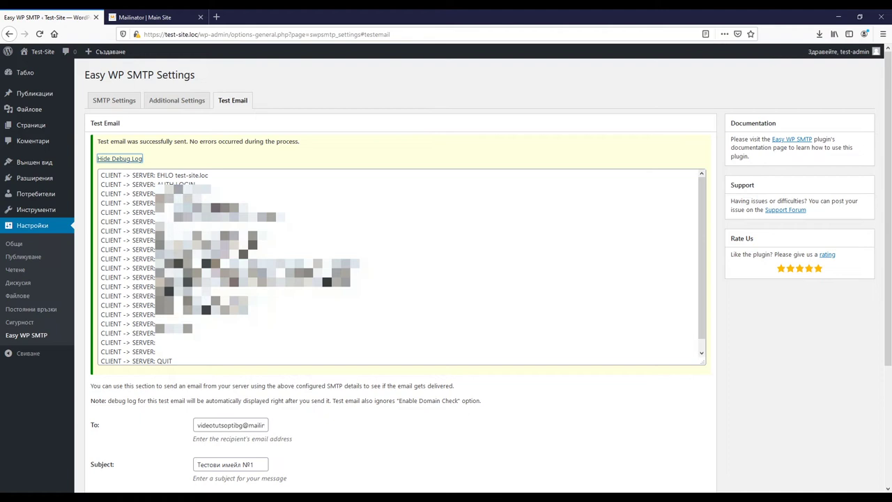
Open the arrived Optibg test email in the Mailinator inbox and delete it.
{"action": "left_click", "coordinate": [147, 11]}
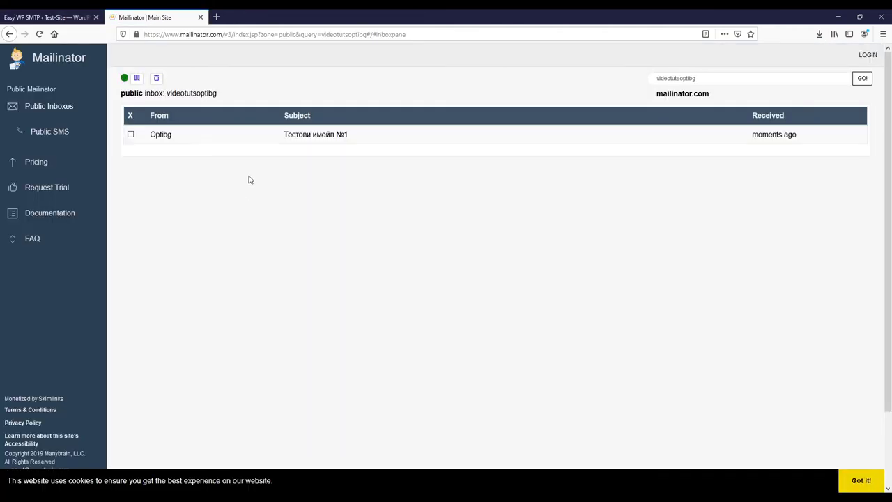
{"action": "left_click", "coordinate": [308, 140]}
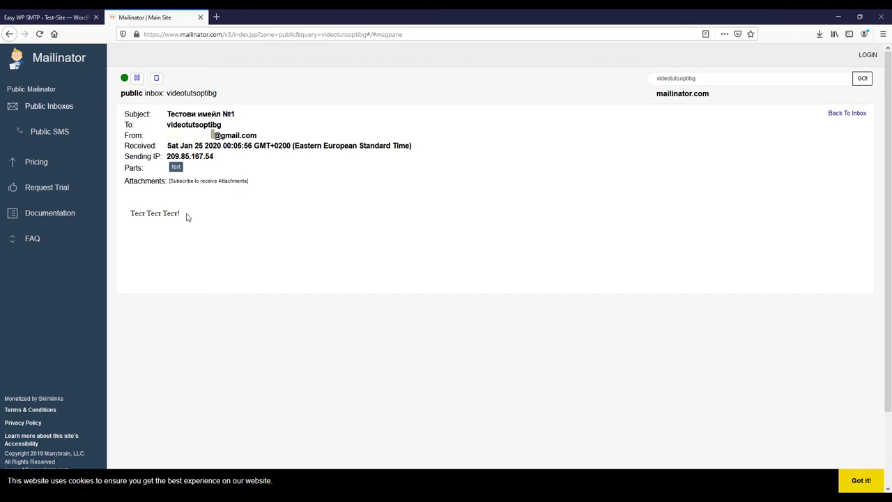
{"action": "left_click", "coordinate": [157, 79]}
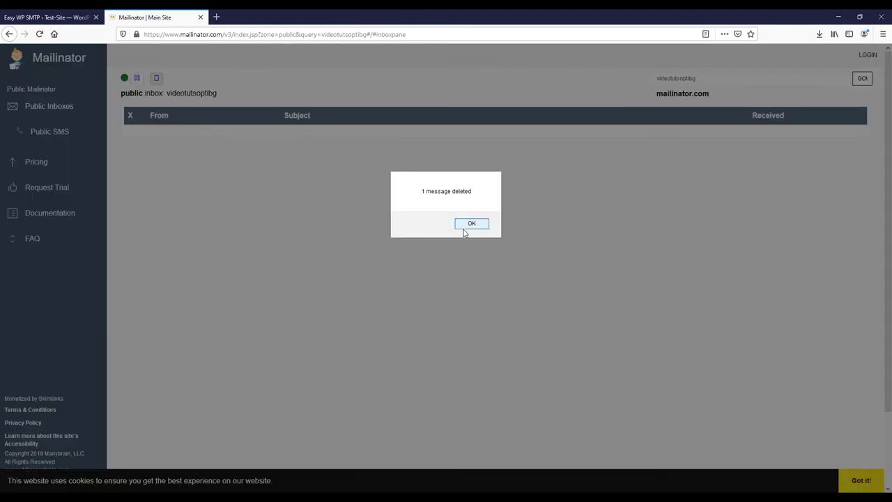
{"action": "left_click", "coordinate": [465, 224]}
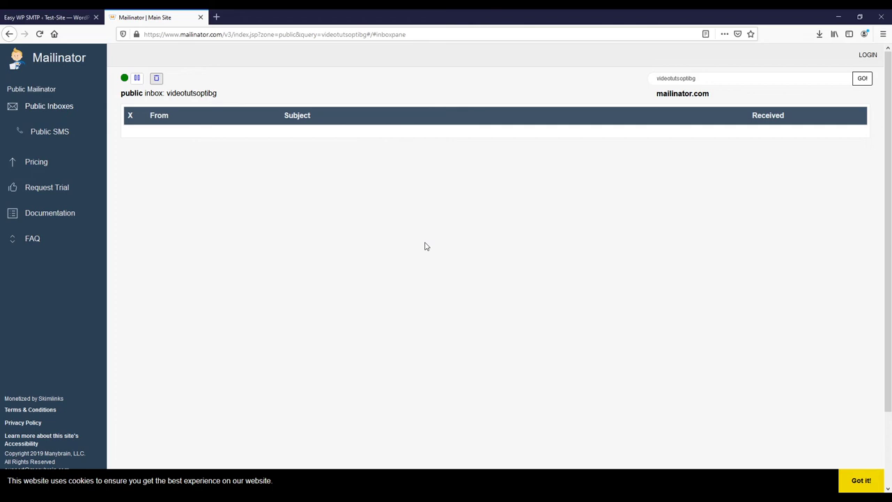
{"action": "left_click", "coordinate": [52, 16]}
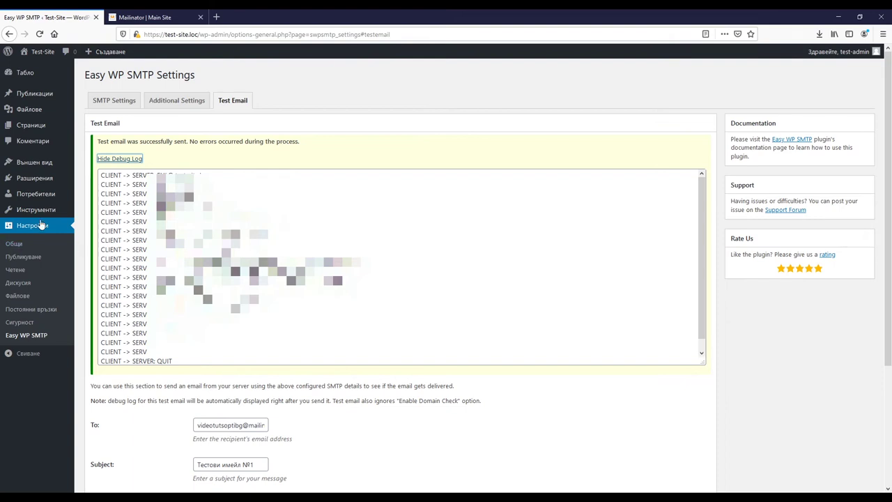
In Installed Plugins, deactivate Easy WP SMTP and activate WP Mail SMTP.
{"action": "mouse_move", "coordinate": [38, 181]}
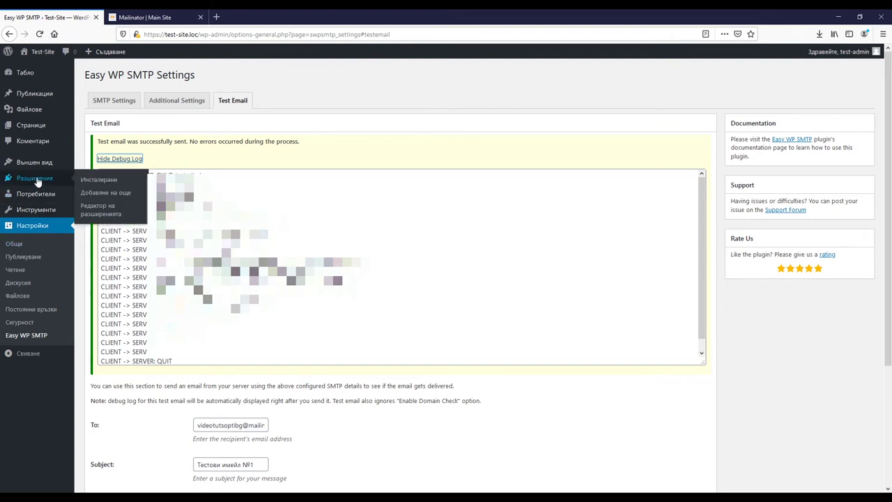
{"action": "left_click", "coordinate": [101, 183]}
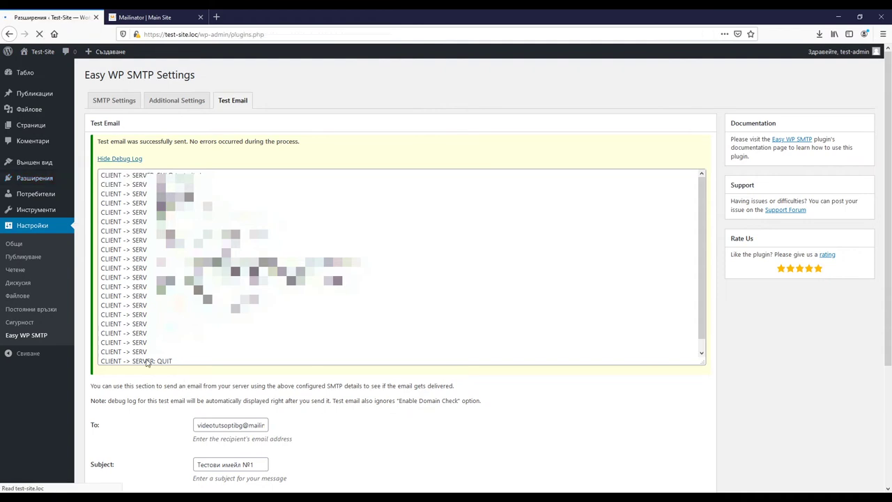
{"action": "scroll", "coordinate": [148, 359], "scroll_direction": "down", "scroll_amount": 3}
{"action": "scroll", "coordinate": [147, 358], "scroll_direction": "up", "scroll_amount": 2}
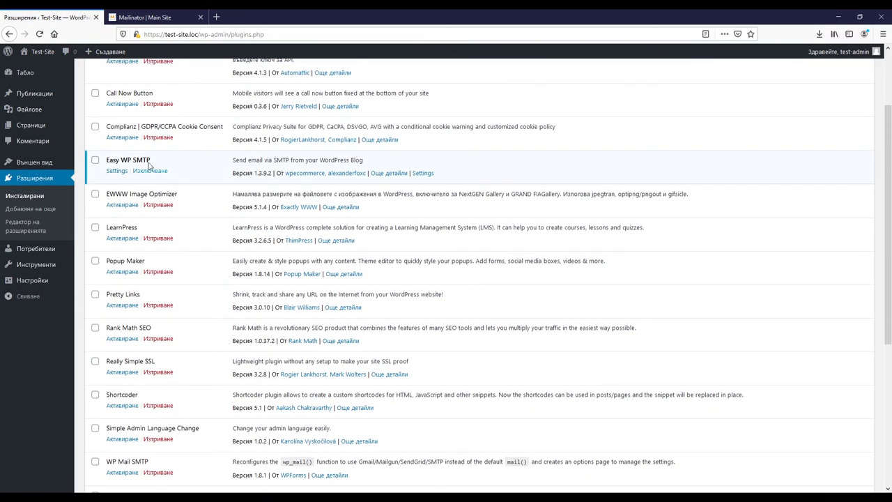
{"action": "left_click", "coordinate": [149, 171]}
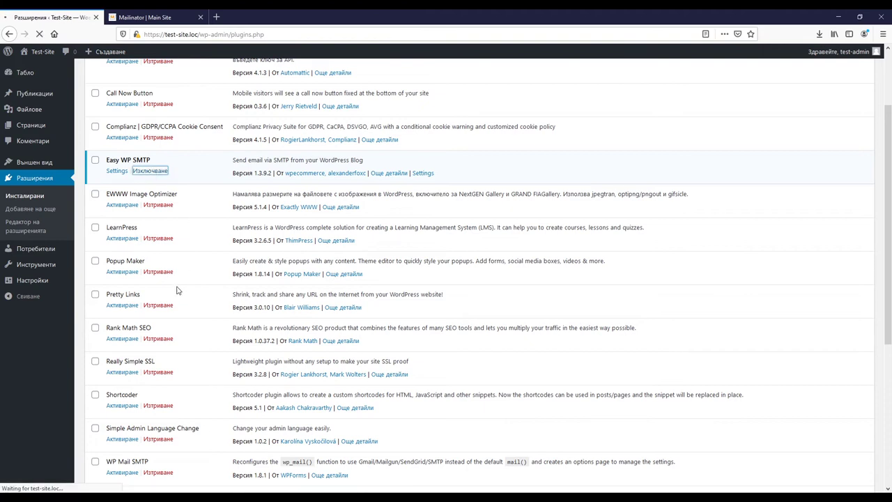
{"action": "scroll", "coordinate": [178, 292], "scroll_direction": "down", "scroll_amount": 5}
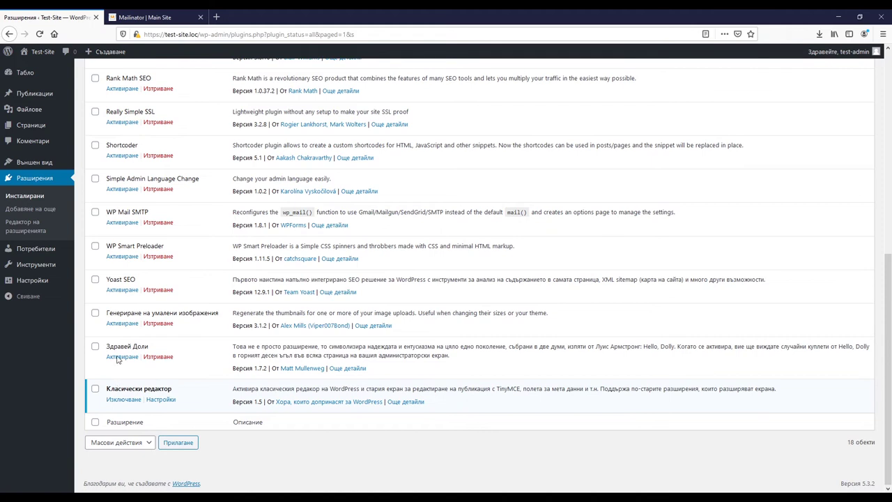
{"action": "left_click", "coordinate": [120, 223]}
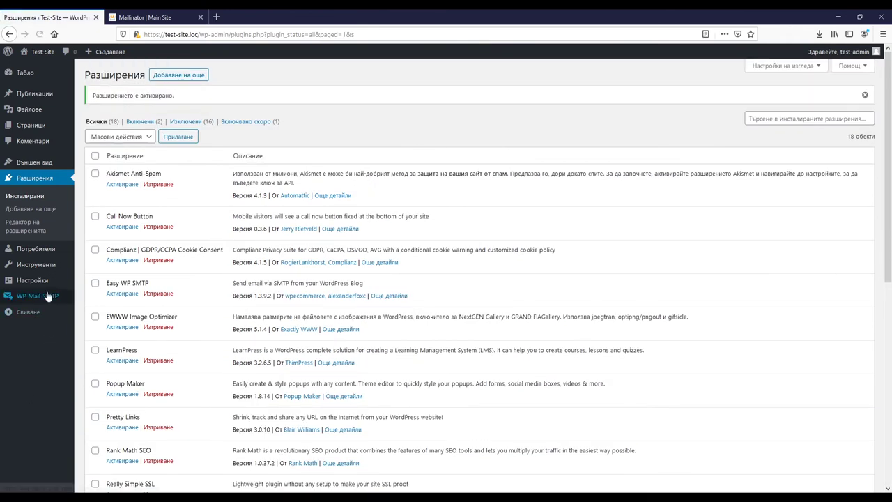
{"action": "mouse_move", "coordinate": [40, 296]}
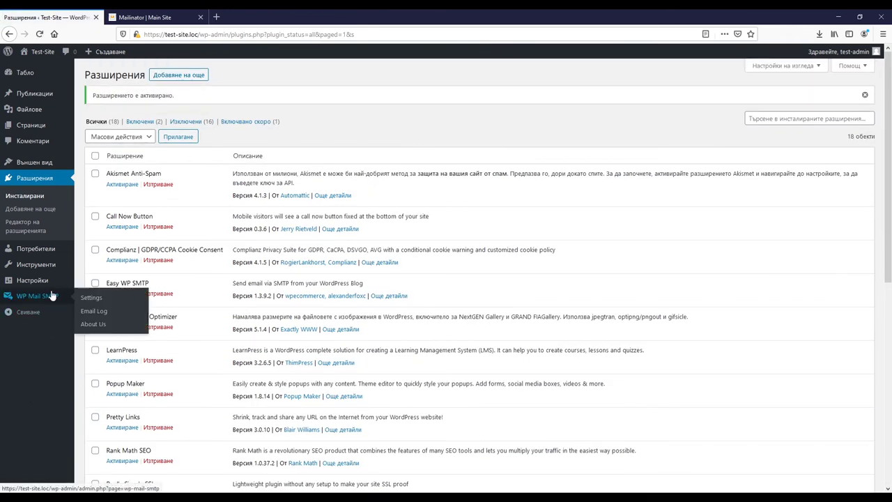
In WP Mail SMTP settings, replace the From Email with the company's sender address.
{"action": "left_click", "coordinate": [90, 300]}
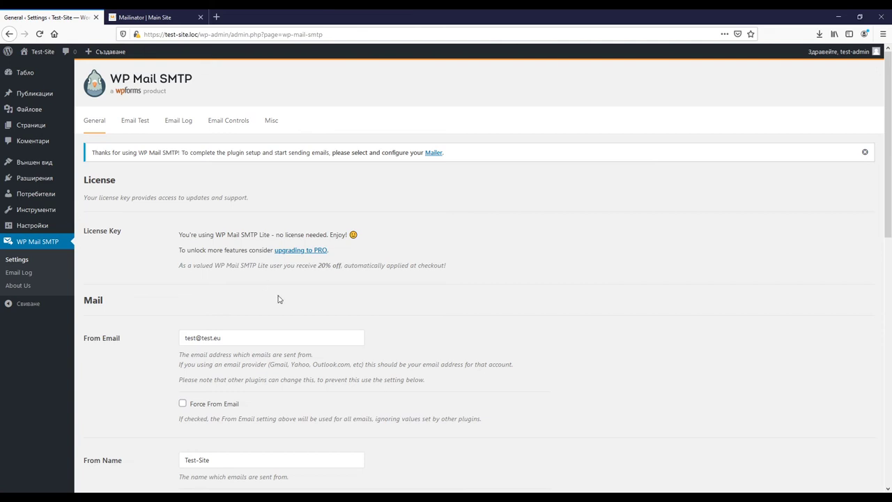
{"action": "left_click_drag", "start_coordinate": [233, 339], "coordinate": [169, 339]}
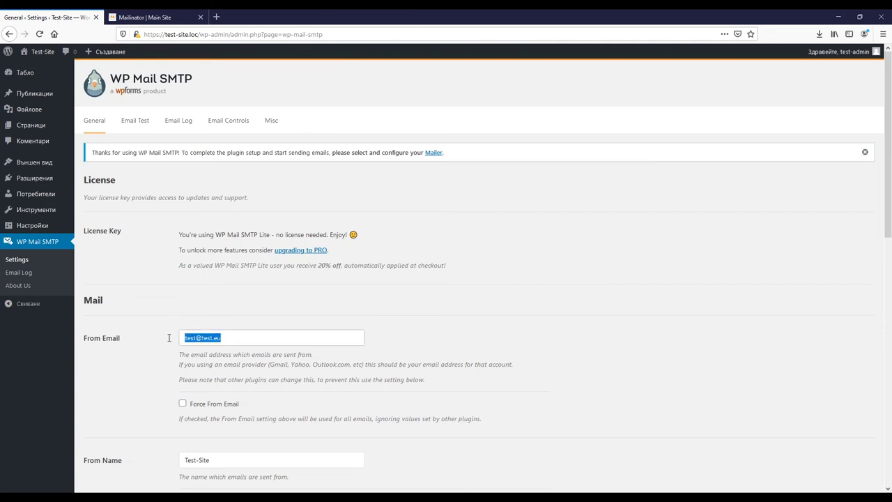
{"action": "type", "text": "и"}
{"action": "key", "text": "BackSpace"}
{"action": "scroll", "coordinate": [156, 350], "scroll_direction": "down", "scroll_amount": 2}
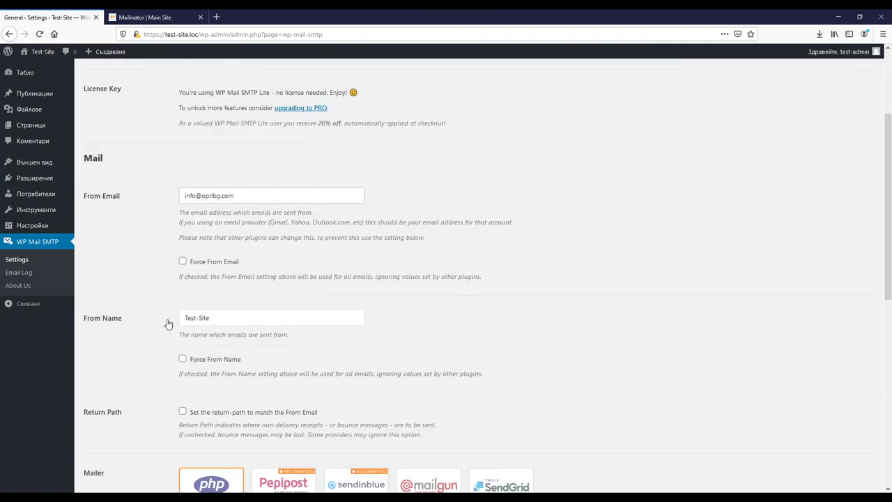
Change the From Name from Test-Site to Optibg and make the return-path match the From Email.
{"action": "left_click_drag", "start_coordinate": [225, 319], "coordinate": [149, 312]}
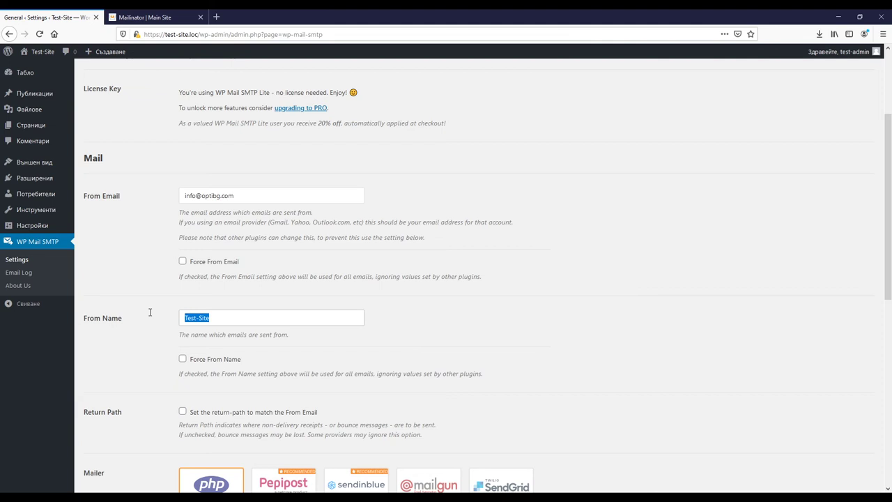
{"action": "type", "text": "Optibg"}
{"action": "scroll", "coordinate": [146, 350], "scroll_direction": "down", "scroll_amount": 3}
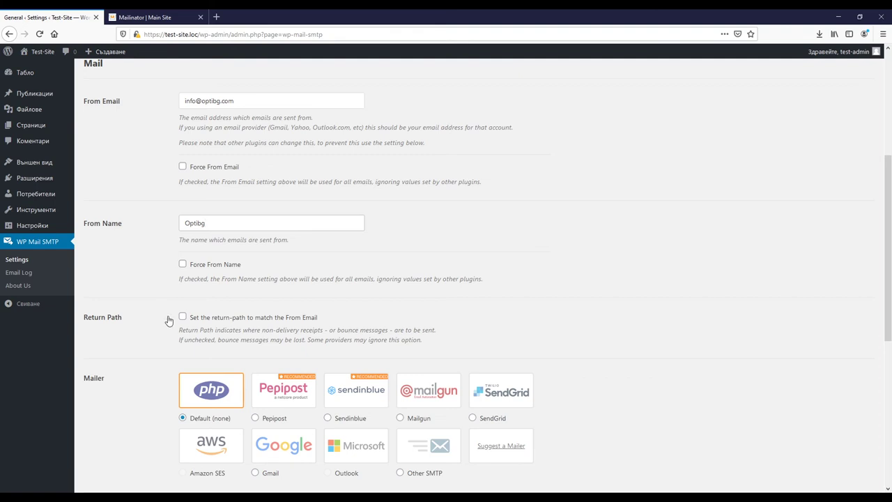
{"action": "left_click", "coordinate": [183, 318]}
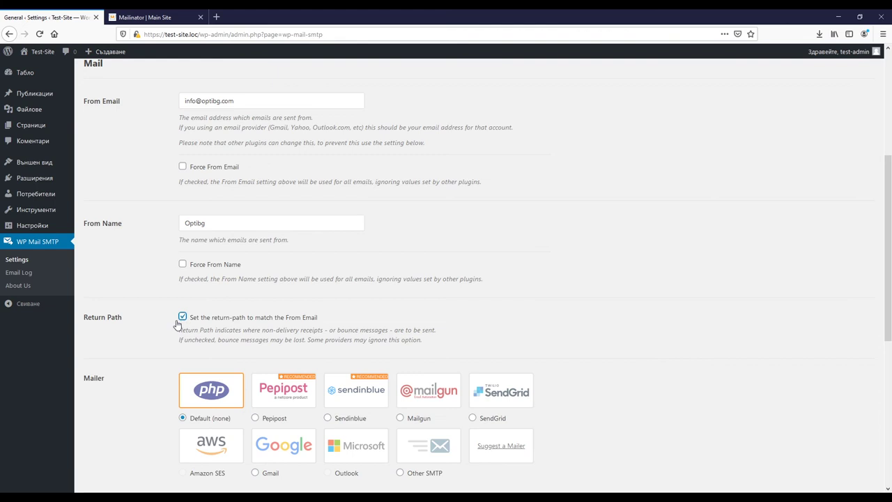
{"action": "scroll", "coordinate": [134, 338], "scroll_direction": "down", "scroll_amount": 3}
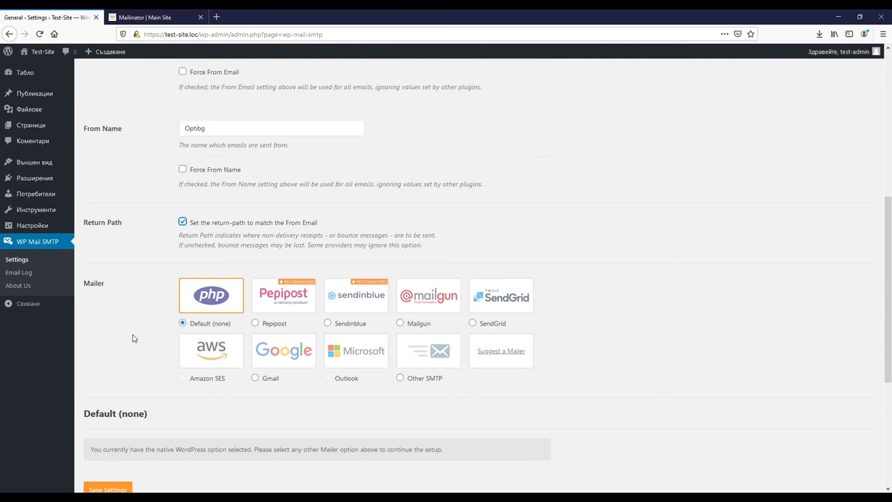
Choose the Other SMTP mailer with host smtp.gmail.com and SSL encryption on port 465.
{"action": "left_click", "coordinate": [400, 380]}
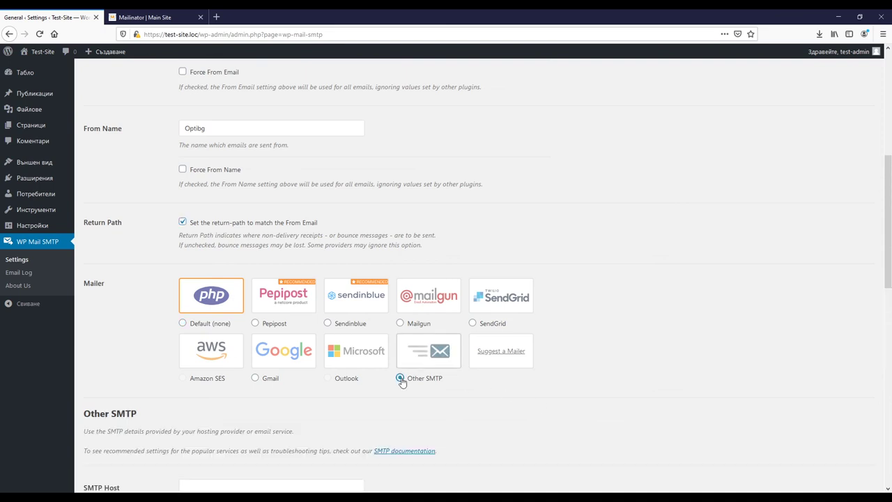
{"action": "scroll", "coordinate": [174, 348], "scroll_direction": "down", "scroll_amount": 3}
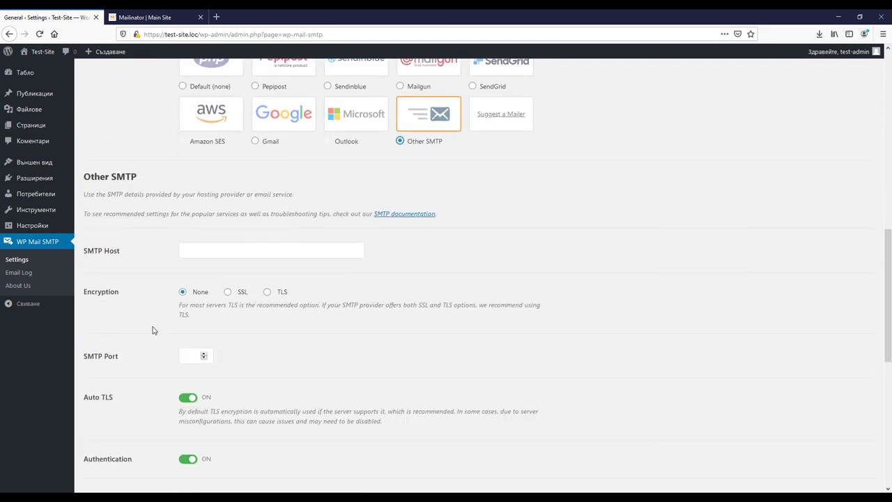
{"action": "scroll", "coordinate": [152, 340], "scroll_direction": "down", "scroll_amount": 2}
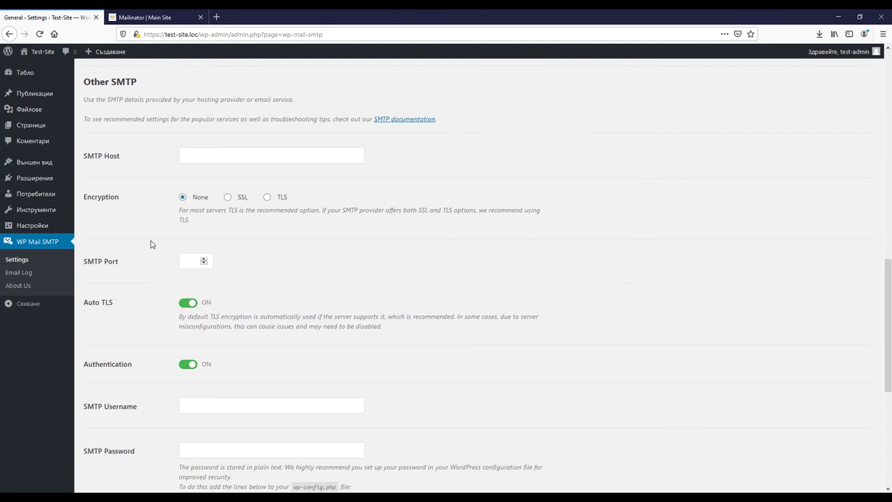
{"action": "left_click", "coordinate": [204, 159]}
{"action": "type", "text": "smtp"}
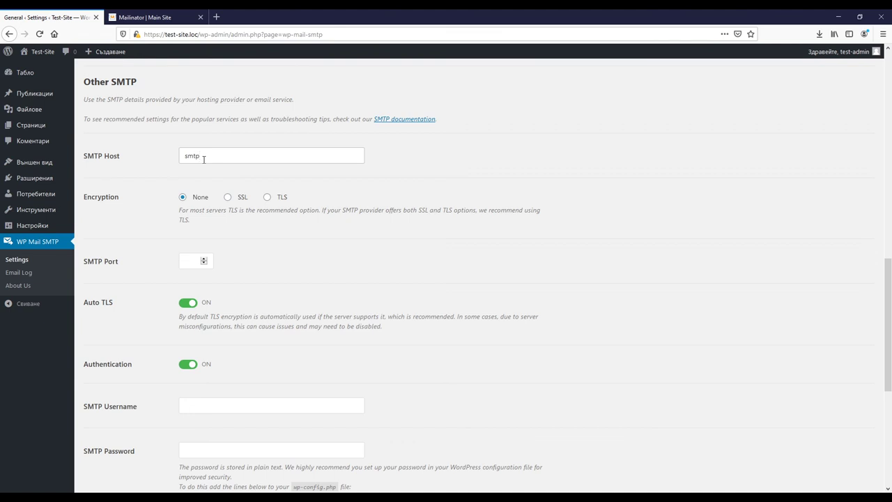
{"action": "type", "text": ".gmail.com"}
{"action": "left_click", "coordinate": [227, 197]}
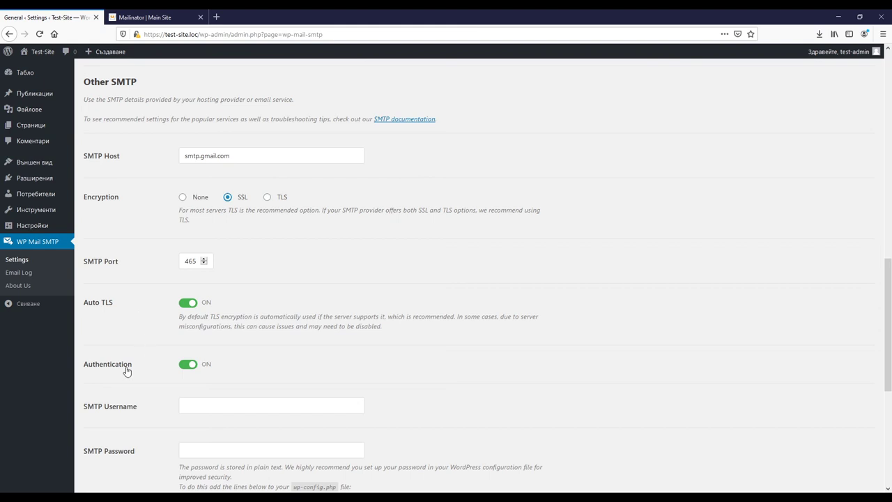
Fill in the SMTP account username and password, then save the WP Mail SMTP settings.
{"action": "scroll", "coordinate": [188, 390], "scroll_direction": "down", "scroll_amount": 3}
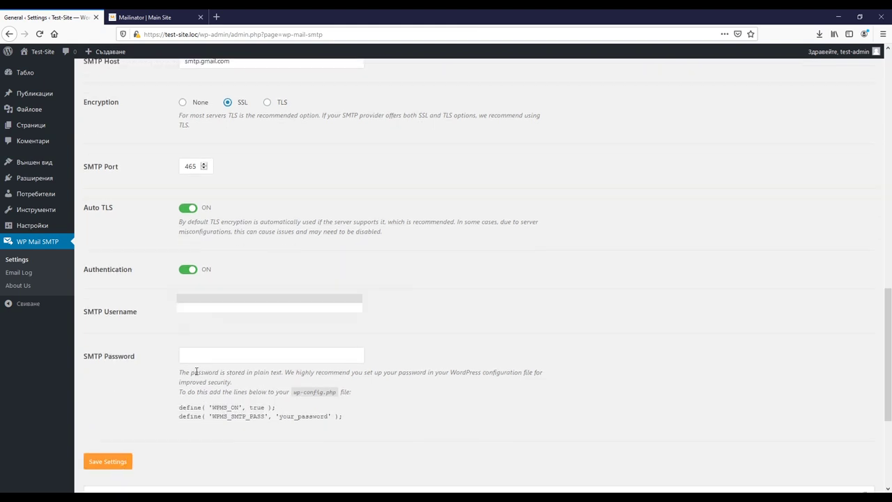
{"action": "left_click", "coordinate": [209, 313]}
{"action": "type", "text": "te"}
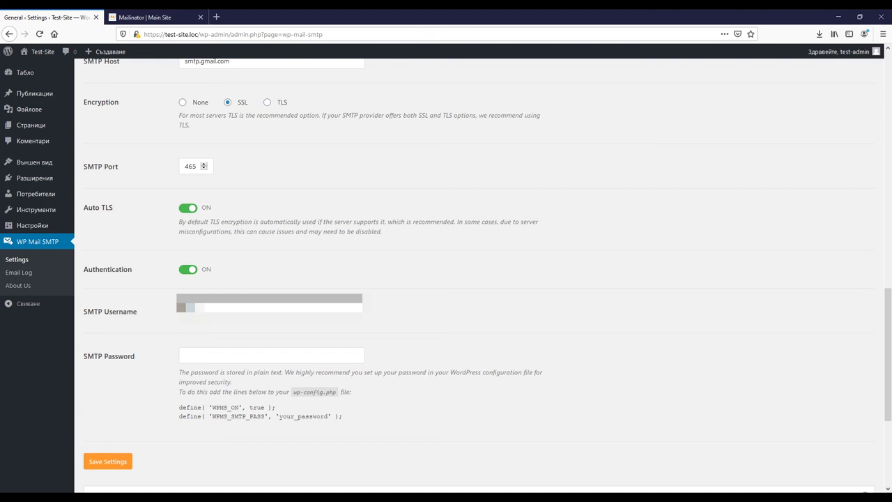
{"action": "type", "text": "ain"}
{"action": "left_click", "coordinate": [191, 358]}
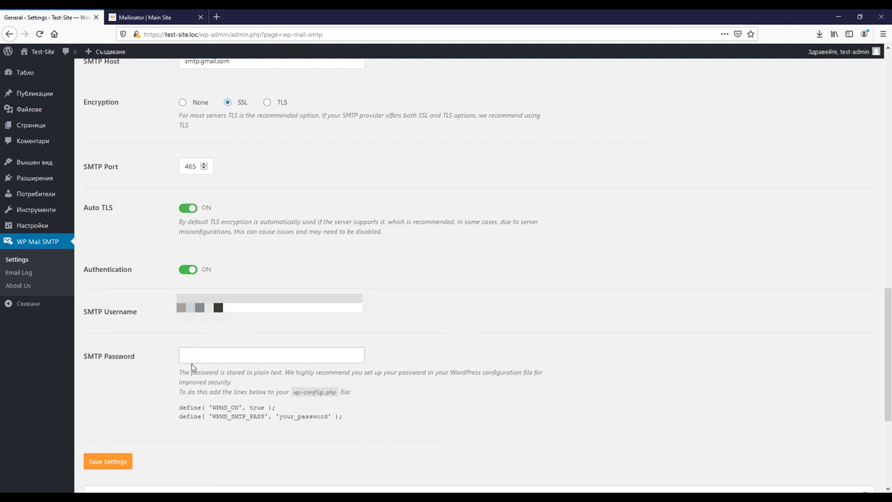
{"action": "type", "text": "*********"}
{"action": "left_click", "coordinate": [95, 466]}
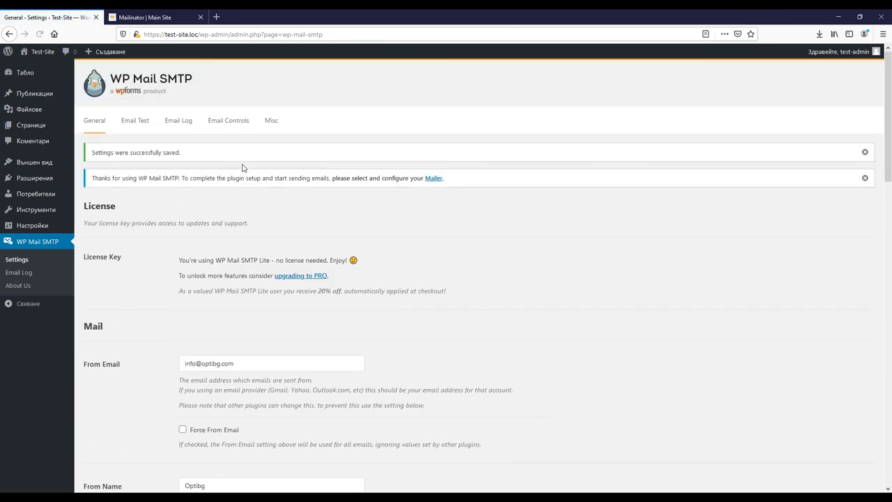
Send the Email Test message to the Mailinator address, then check the Mailinator browser tab.
{"action": "left_click", "coordinate": [135, 121]}
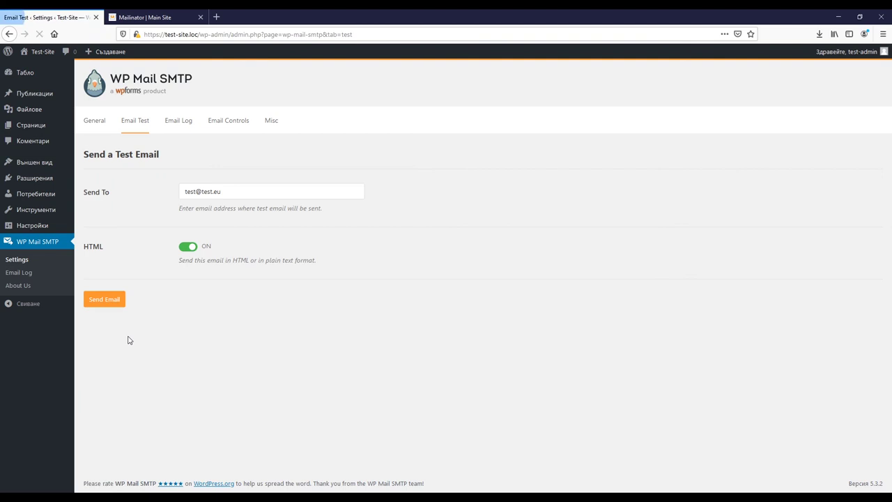
{"action": "left_click_drag", "start_coordinate": [249, 187], "coordinate": [151, 175]}
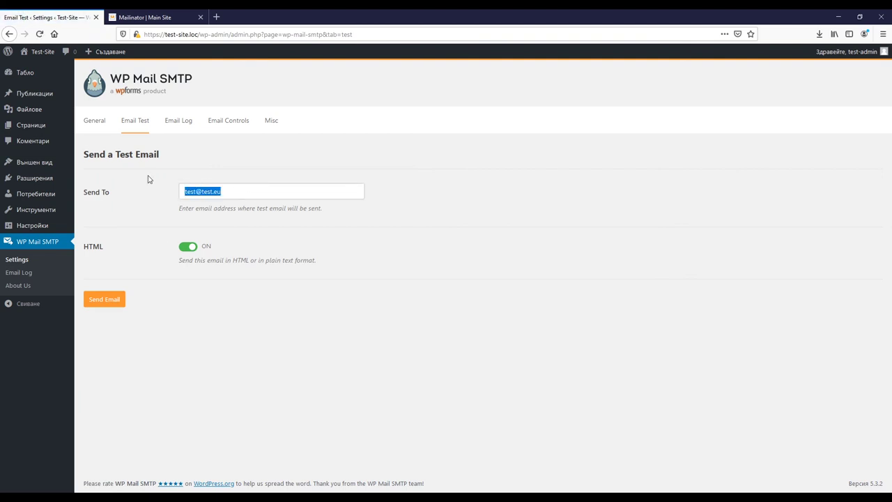
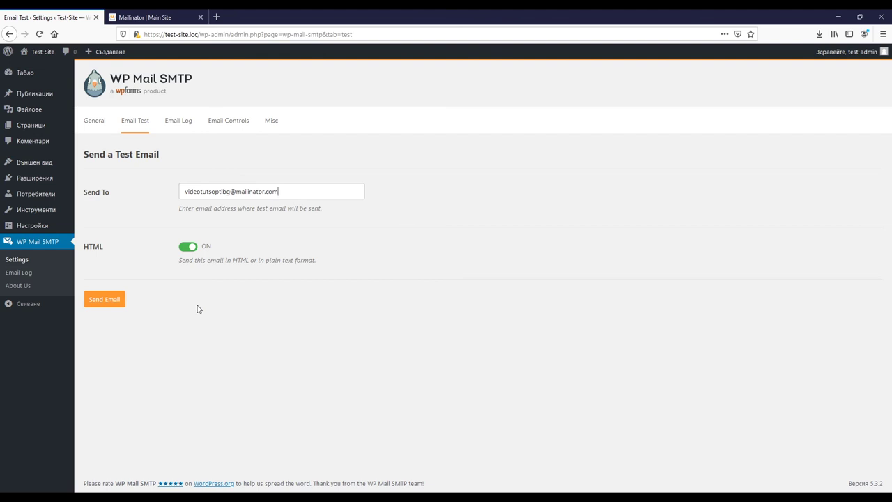
{"action": "left_click", "coordinate": [116, 301]}
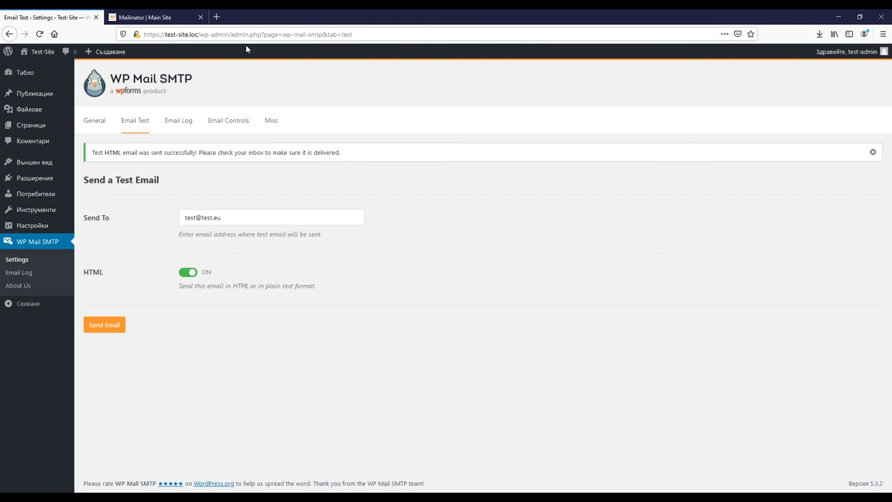
{"action": "left_click", "coordinate": [161, 16]}
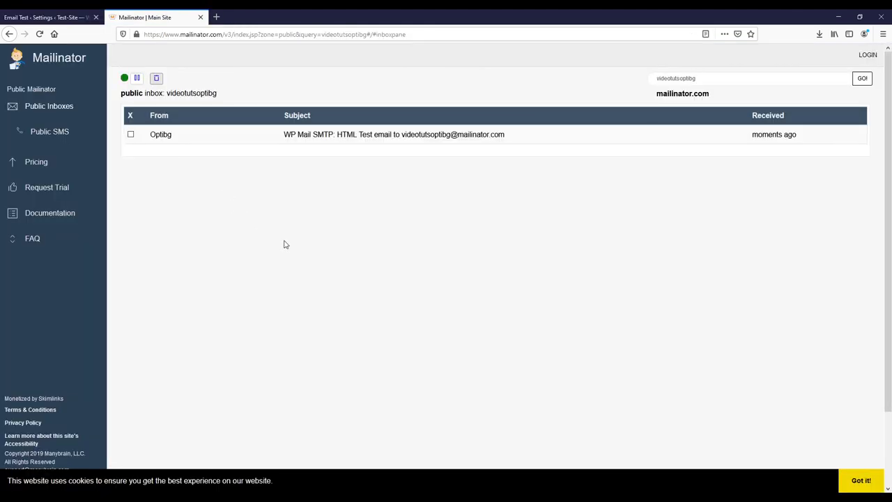
View the WP Mail SMTP test email showing 'Congrats, test email was sent successfully!'.
{"action": "left_click", "coordinate": [306, 135]}
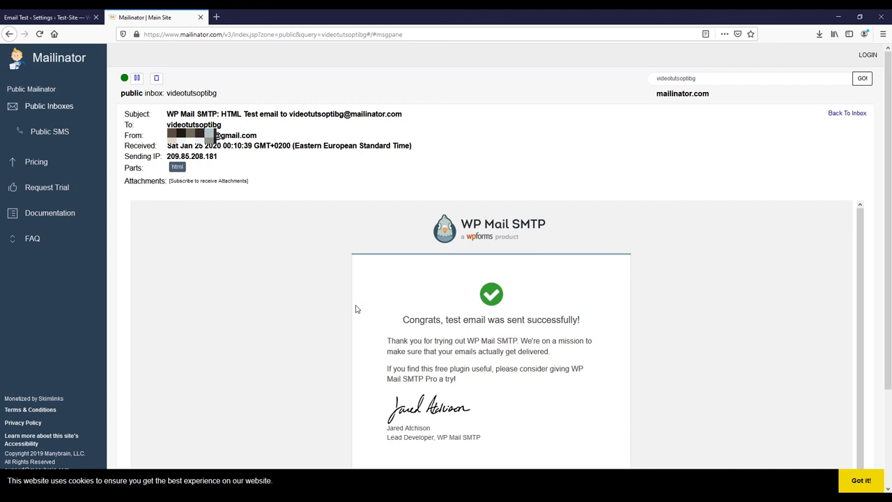
{"action": "scroll", "coordinate": [356, 307], "scroll_direction": "down", "scroll_amount": 2}
{"action": "scroll", "coordinate": [352, 311], "scroll_direction": "up", "scroll_amount": 2}
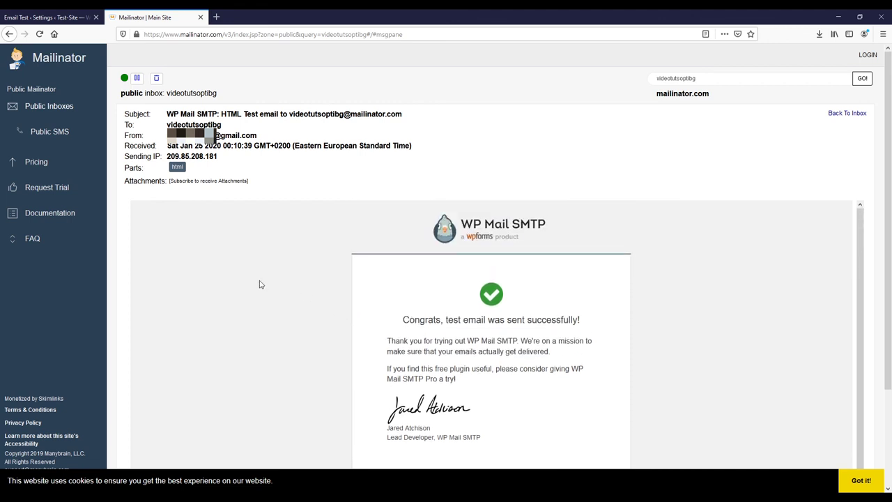